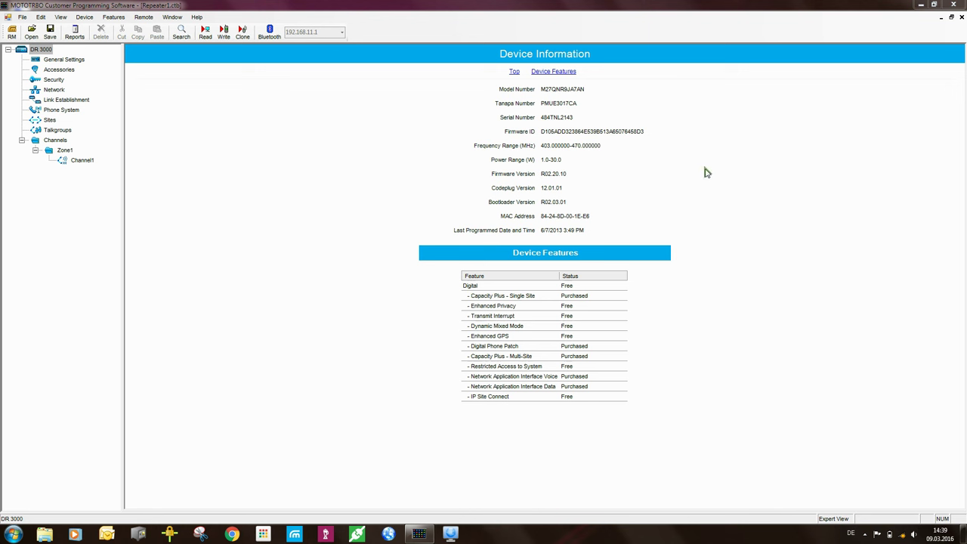
Step: Check the firmware version, then view General Settings, leaving Radio Name Repeater 1 and Radio ID 1 unchanged
{"action": "double_click", "coordinate": [568, 174]}
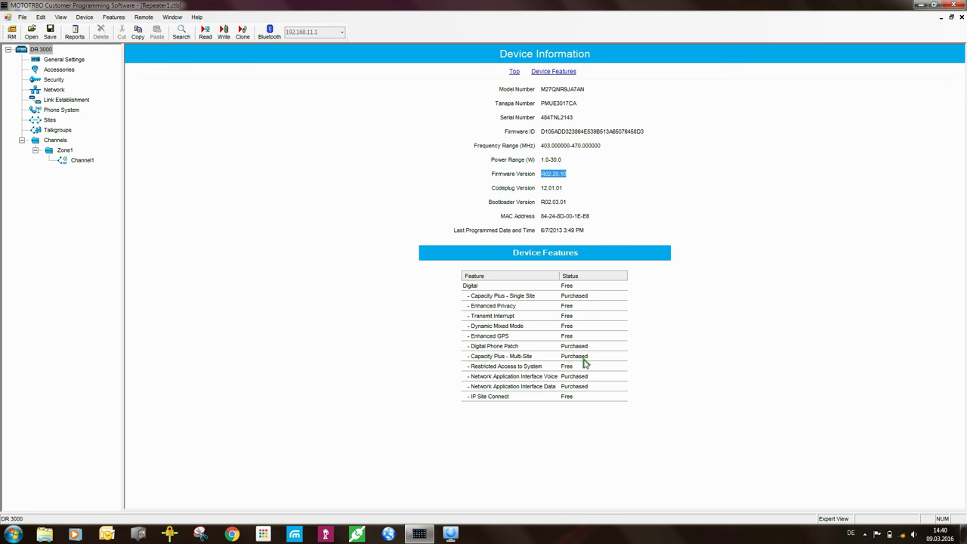
{"action": "left_click", "coordinate": [64, 60]}
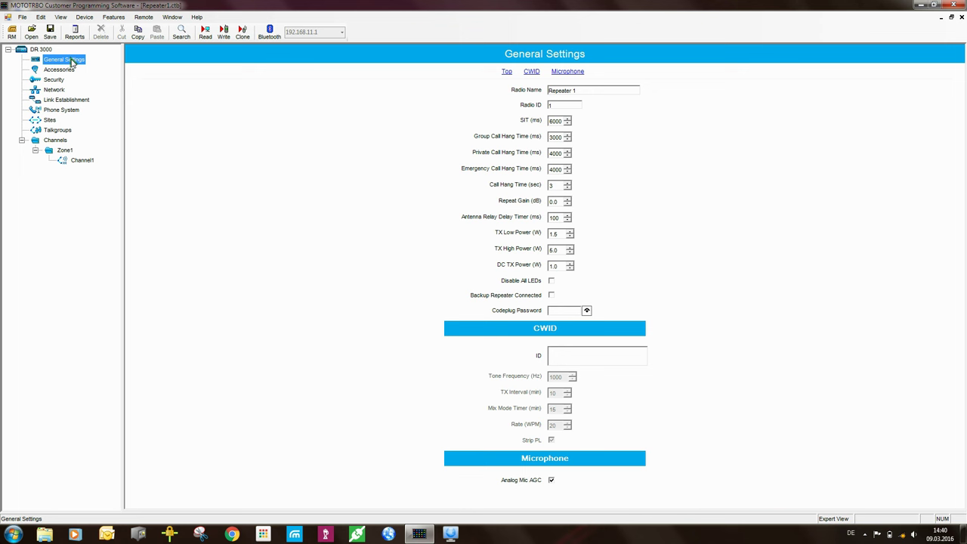
{"action": "double_click", "coordinate": [565, 107]}
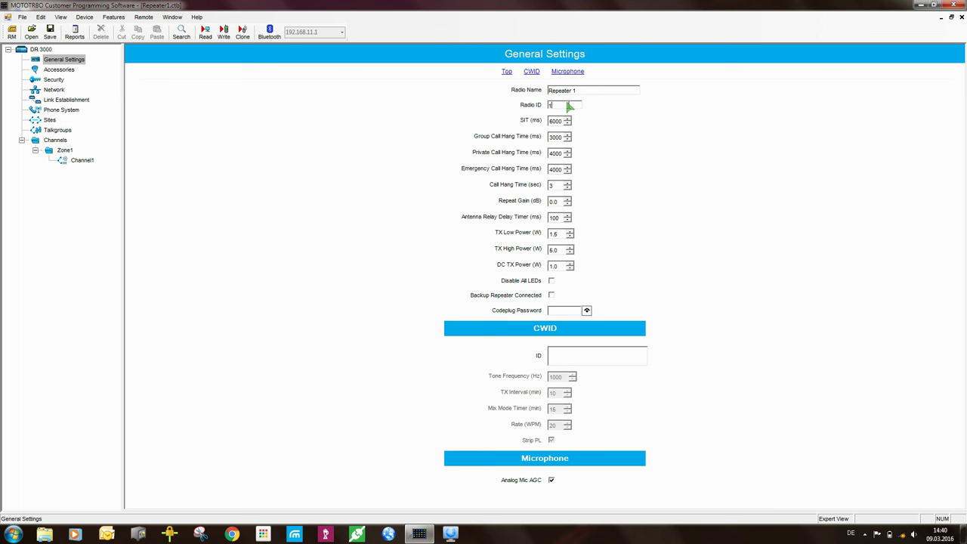
{"action": "left_click", "coordinate": [577, 90]}
Step: Browse Accessories and Security, keep Privacy Type at None, then show the Network page
{"action": "left_click", "coordinate": [59, 71]}
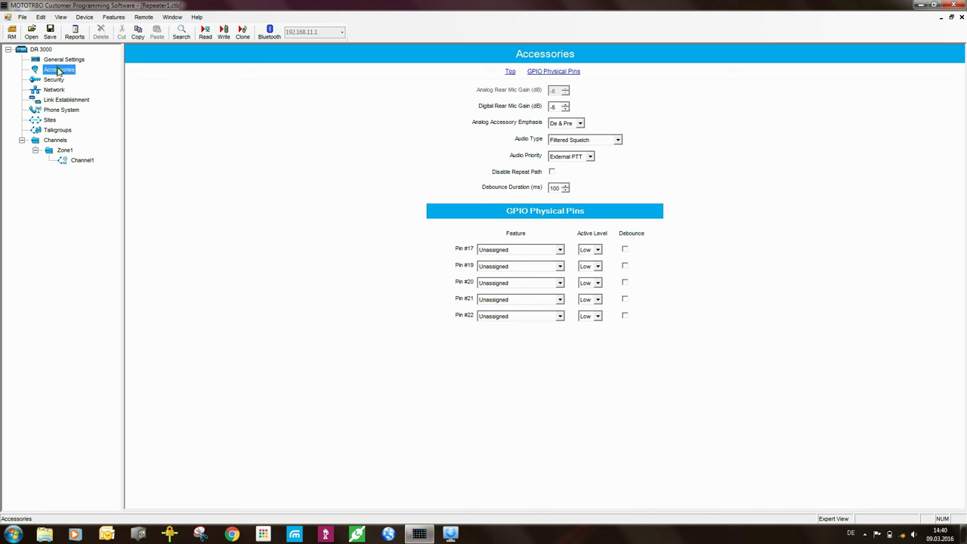
{"action": "left_click", "coordinate": [56, 80]}
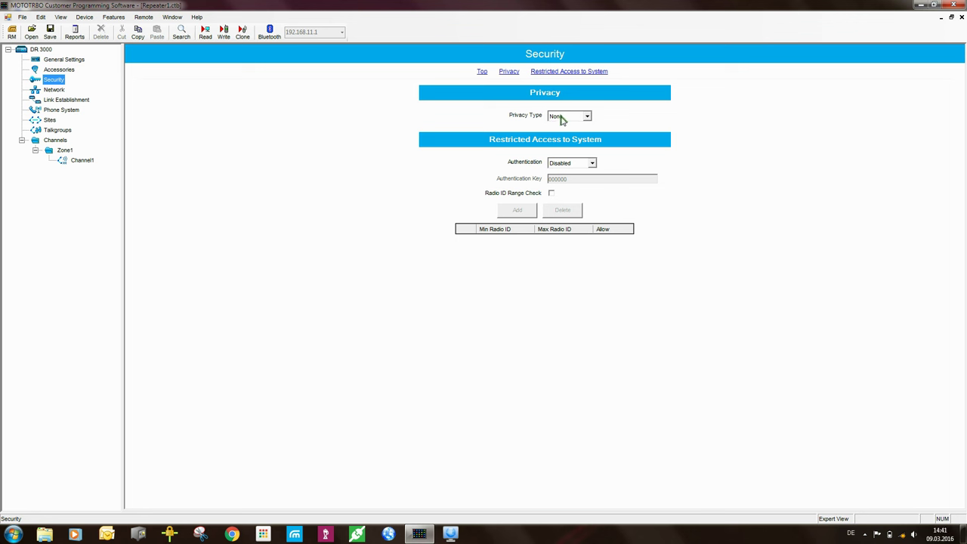
{"action": "left_click", "coordinate": [587, 118]}
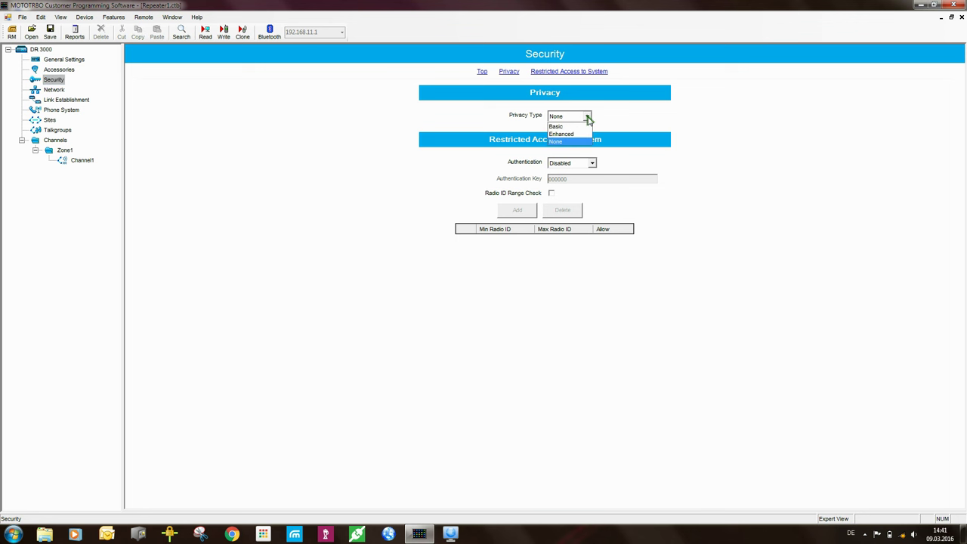
{"action": "left_click", "coordinate": [588, 119]}
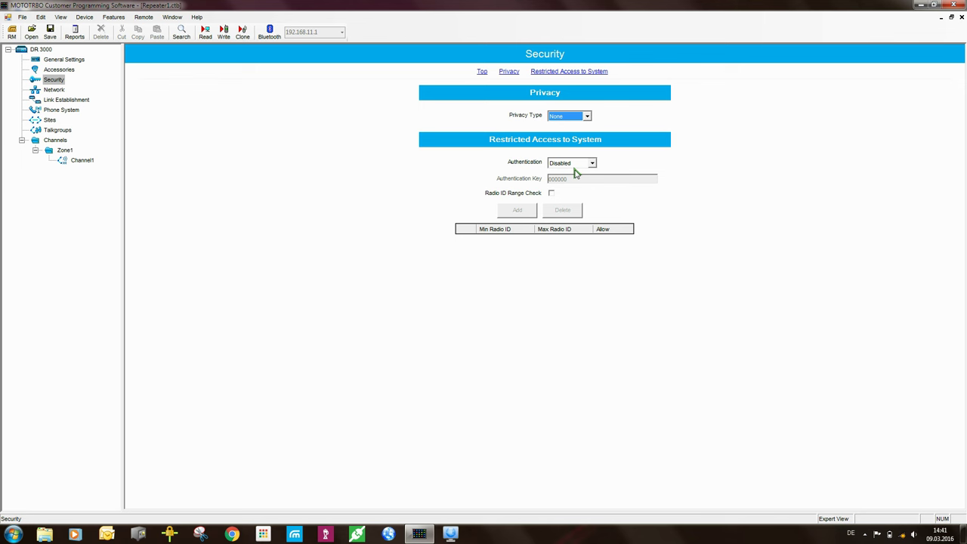
{"action": "left_click", "coordinate": [51, 89]}
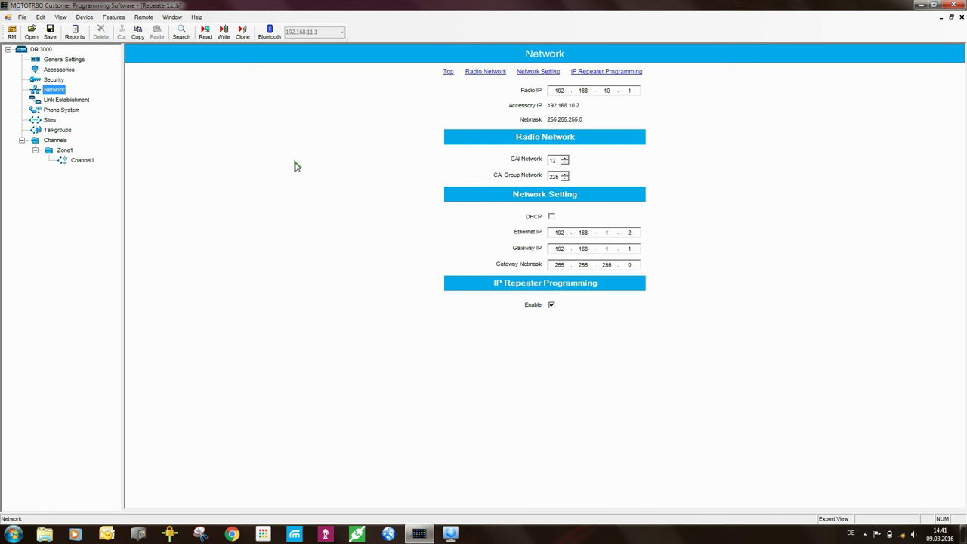
Step: Step through the Ethernet IP 192.168.1.2, Gateway IP and Gateway Netmask octets without changing them
{"action": "left_click", "coordinate": [559, 233]}
{"action": "left_click", "coordinate": [559, 250]}
{"action": "left_click", "coordinate": [631, 250]}
{"action": "left_click", "coordinate": [559, 265]}
{"action": "left_click", "coordinate": [607, 266]}
{"action": "left_click", "coordinate": [631, 267]}
Step: Open Link Establishment and keep Link Type set to Master
{"action": "left_click", "coordinate": [82, 100]}
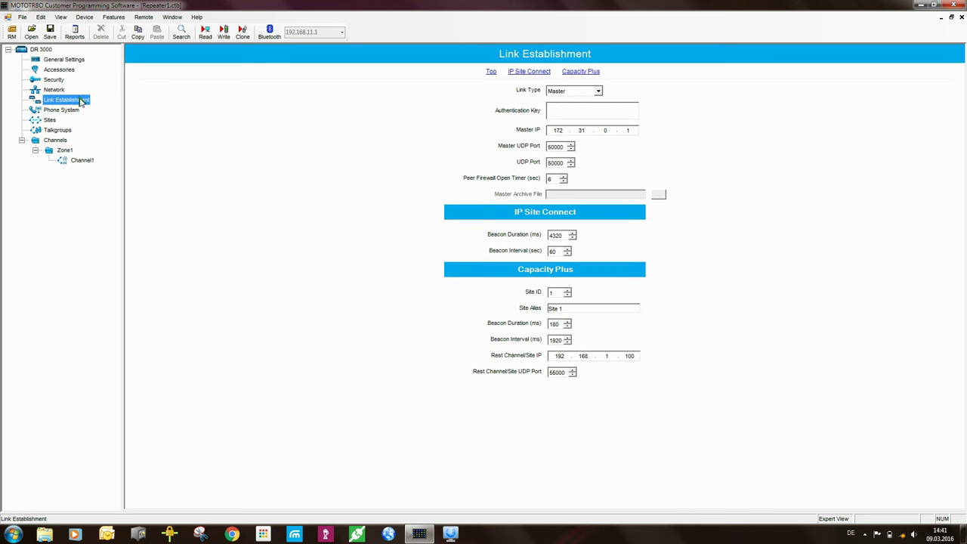
{"action": "left_click", "coordinate": [600, 91]}
{"action": "left_click", "coordinate": [601, 92]}
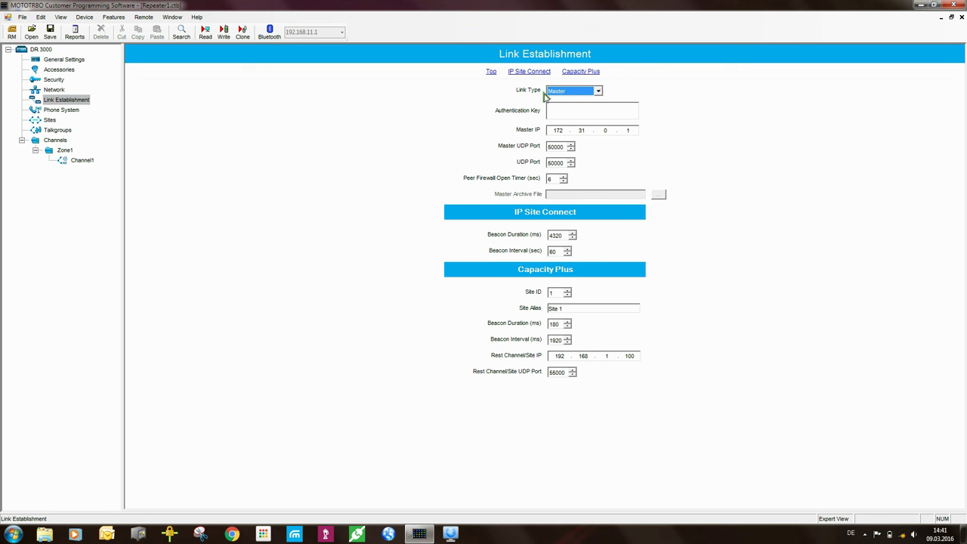
Step: Change the Master IP address from 172.31.0.1 to 172.16.1.1
{"action": "left_click", "coordinate": [586, 130]}
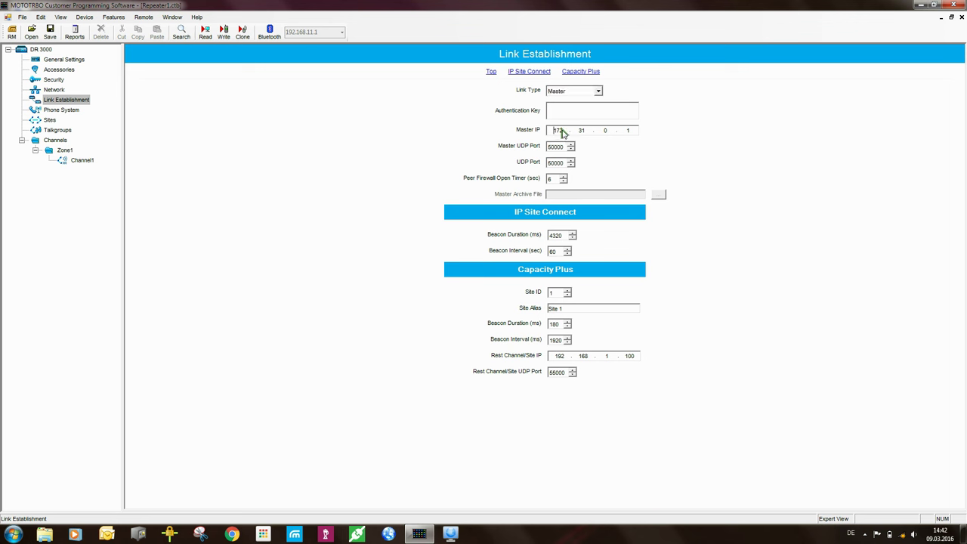
{"action": "double_click", "coordinate": [581, 130]}
{"action": "type", "text": "16"}
{"action": "double_click", "coordinate": [612, 131]}
{"action": "key", "text": "BackSpace"}
{"action": "type", "text": "16."}
{"action": "double_click", "coordinate": [632, 131]}
Step: Step through the remaining Link Establishment fields below Master IP without changing them
{"action": "left_click", "coordinate": [565, 147]}
{"action": "left_click", "coordinate": [563, 151]}
{"action": "left_click", "coordinate": [564, 162]}
{"action": "left_click", "coordinate": [563, 254]}
{"action": "left_click", "coordinate": [551, 293]}
{"action": "left_click", "coordinate": [558, 294]}
{"action": "left_click", "coordinate": [573, 311]}
{"action": "left_click", "coordinate": [75, 59]}
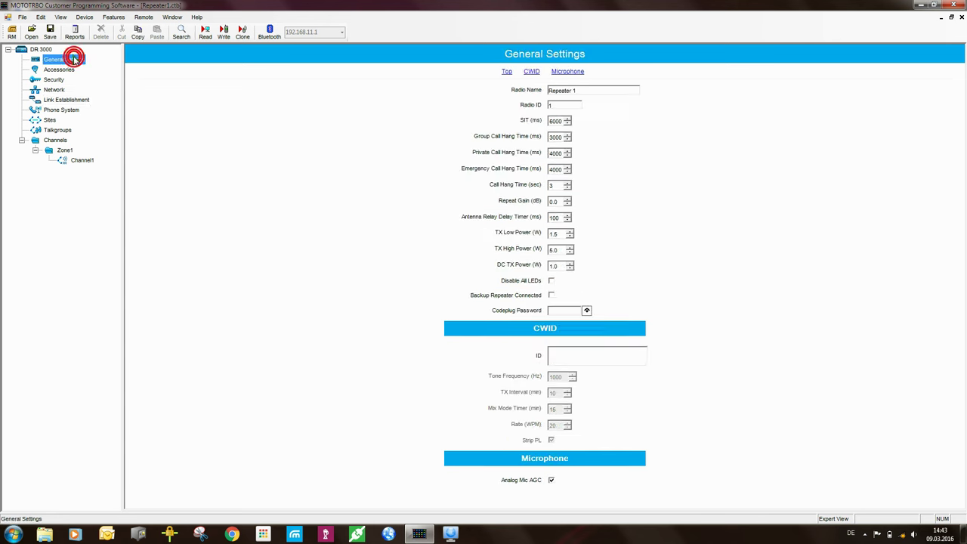
{"action": "left_click", "coordinate": [68, 99]}
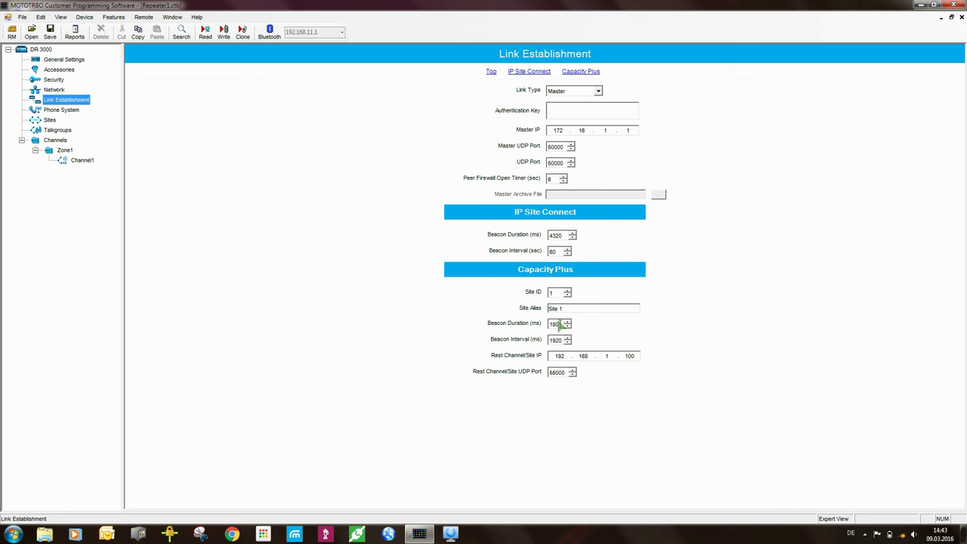
{"action": "left_click", "coordinate": [563, 325]}
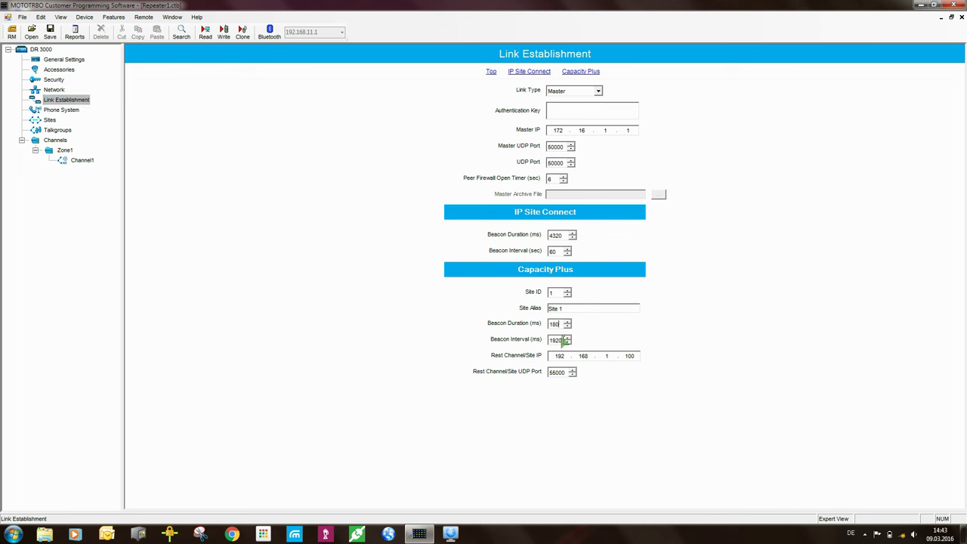
{"action": "left_click", "coordinate": [563, 341]}
{"action": "left_click", "coordinate": [558, 357]}
{"action": "left_click", "coordinate": [556, 360]}
{"action": "left_click", "coordinate": [55, 90]}
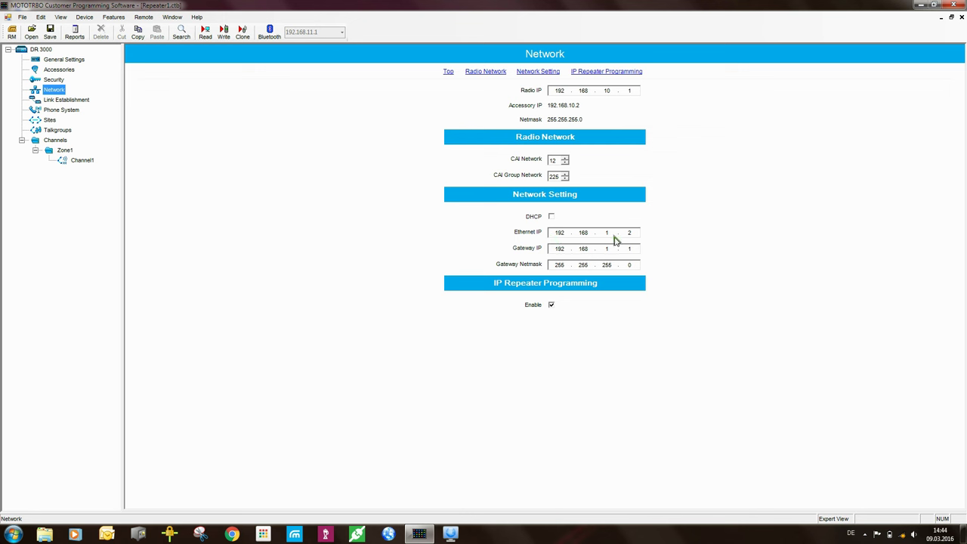
{"action": "left_click", "coordinate": [633, 238]}
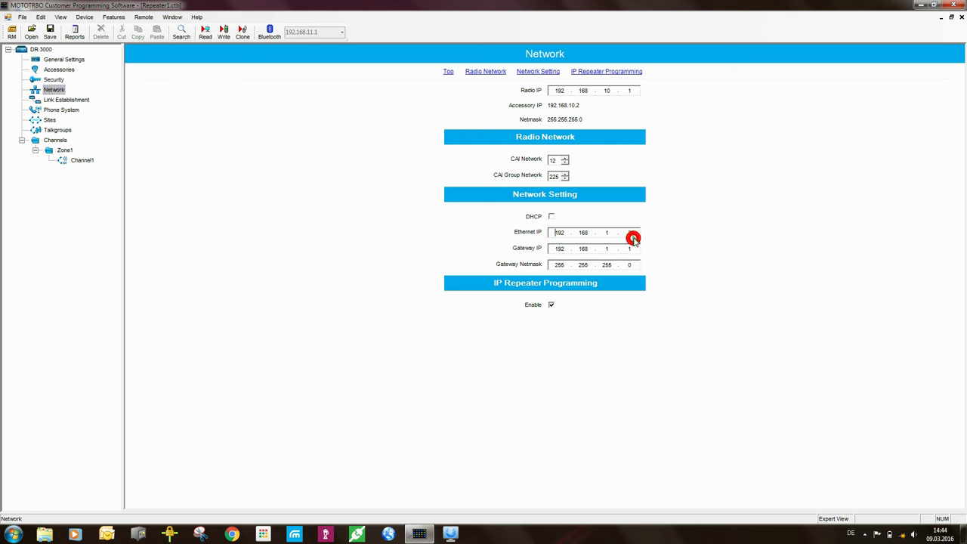
{"action": "left_click", "coordinate": [69, 101]}
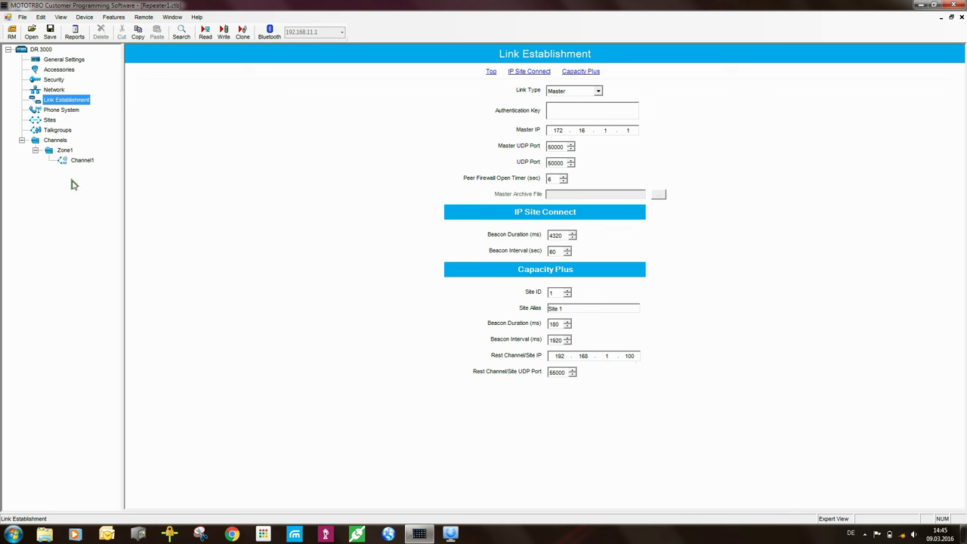
Step: Expand Phone System and show the Sites table with sites 1 and 2 as mutual neighbours
{"action": "left_click", "coordinate": [60, 110]}
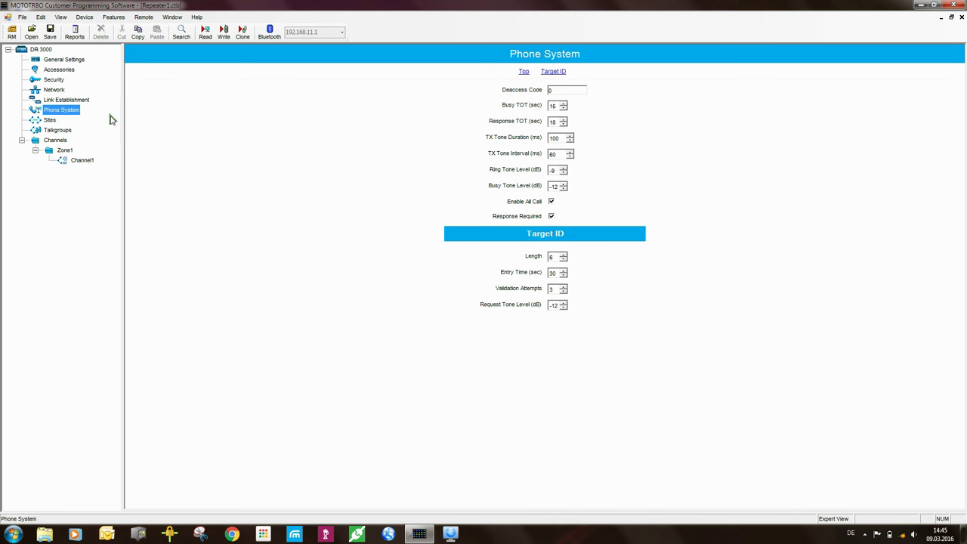
{"action": "left_click", "coordinate": [49, 120]}
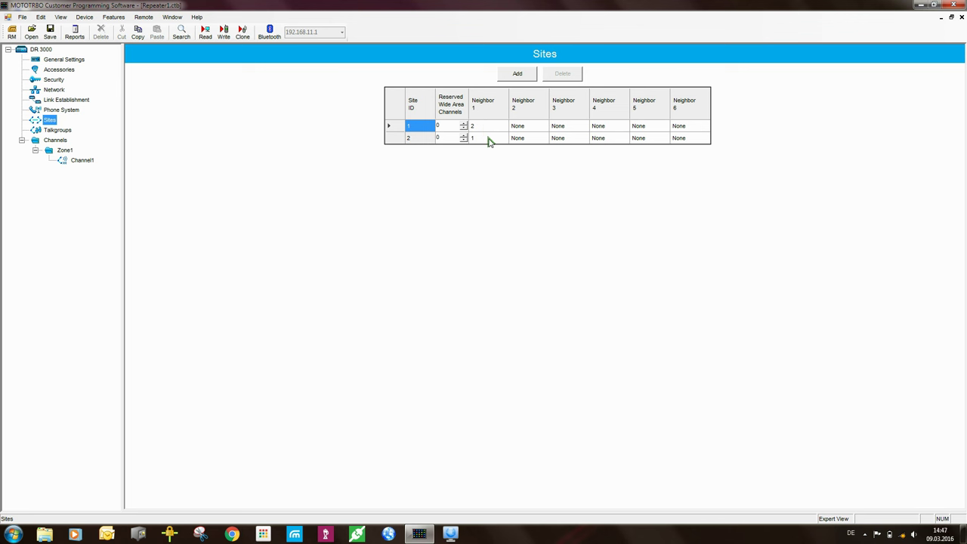
Step: Leave reserved wide area channels at 0 for sites 1 and 2
{"action": "left_click", "coordinate": [442, 127]}
{"action": "left_click", "coordinate": [445, 138]}
Step: In Talkgroups, review call IDs 5 and 6 and leave All Wide Area Talkgroups unchecked
{"action": "left_click", "coordinate": [59, 131]}
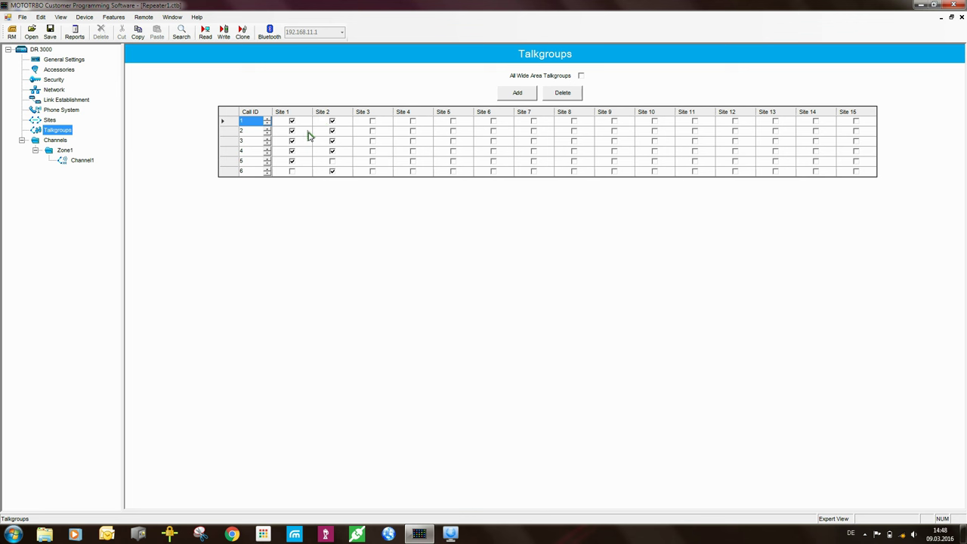
{"action": "left_click", "coordinate": [246, 162]}
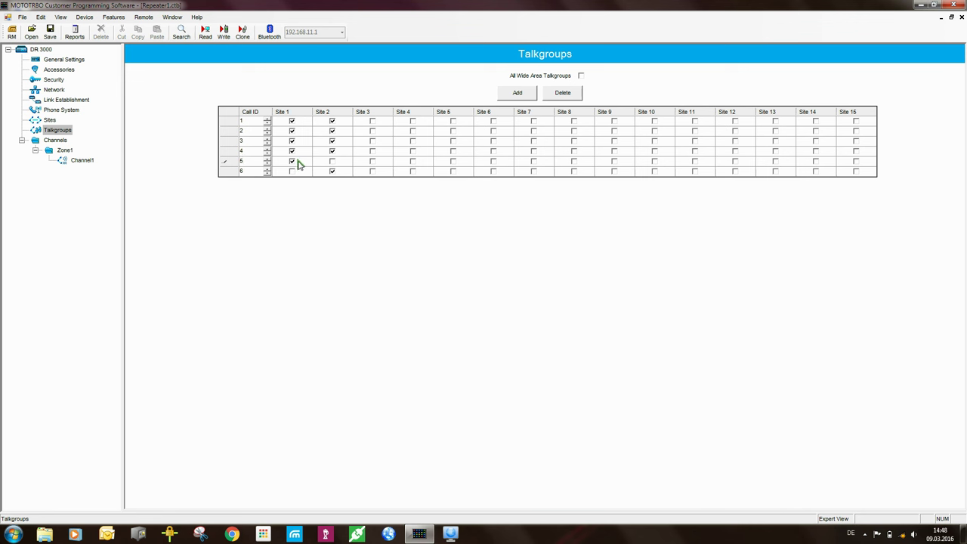
{"action": "left_click", "coordinate": [249, 171]}
{"action": "left_click", "coordinate": [582, 76]}
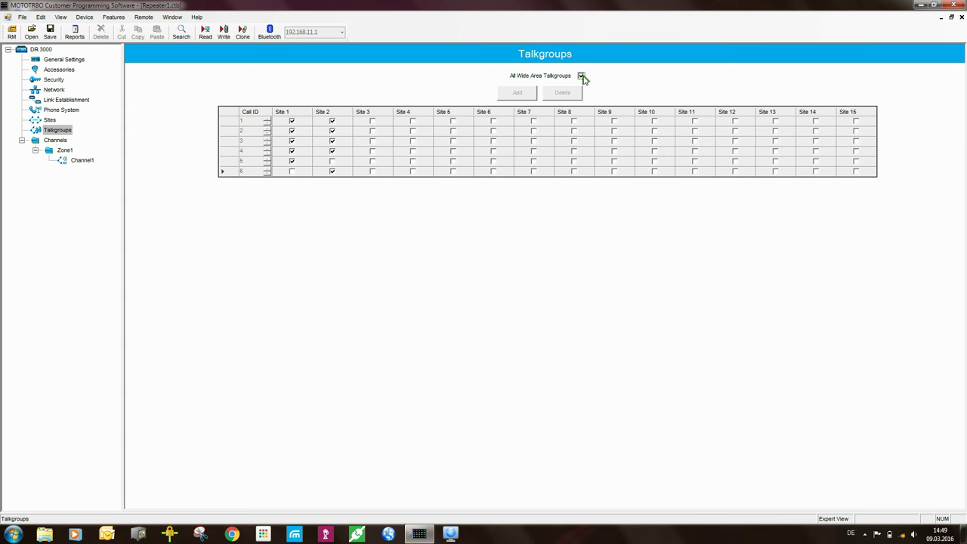
{"action": "left_click", "coordinate": [581, 76]}
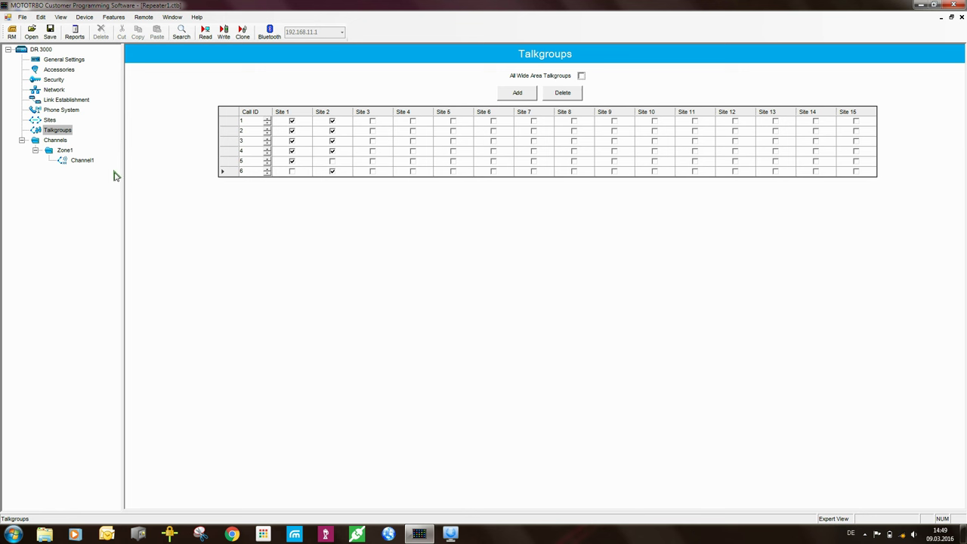
Step: Try adding a Linked Capacity Plus voice channel to Zone1, dismissing the maximum-channel warning
{"action": "left_click", "coordinate": [65, 152]}
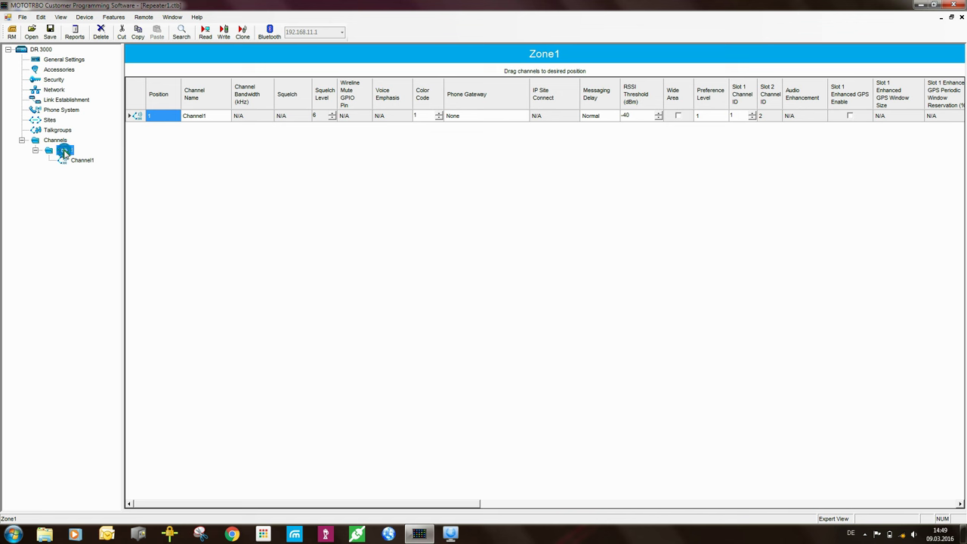
{"action": "right_click", "coordinate": [65, 152]}
{"action": "mouse_move", "coordinate": [89, 157]}
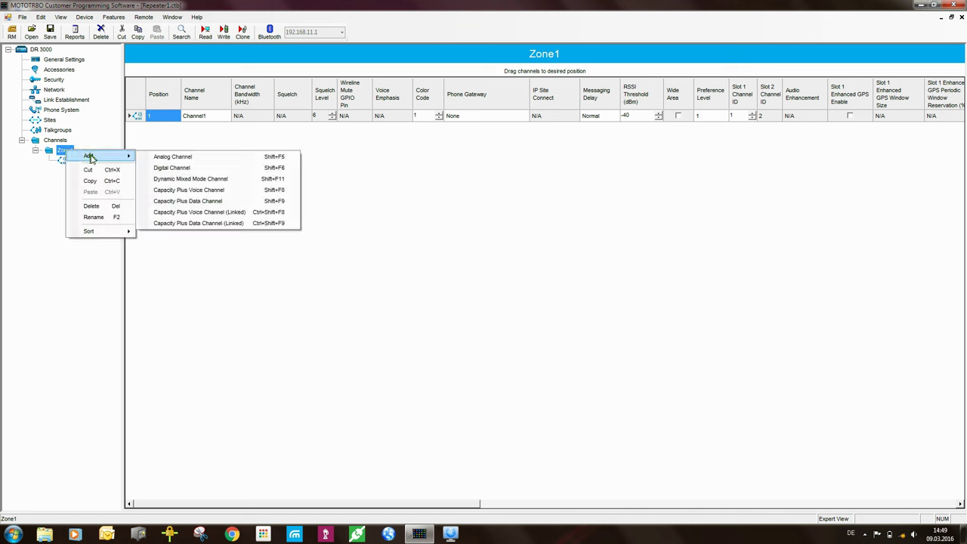
{"action": "left_click", "coordinate": [225, 213]}
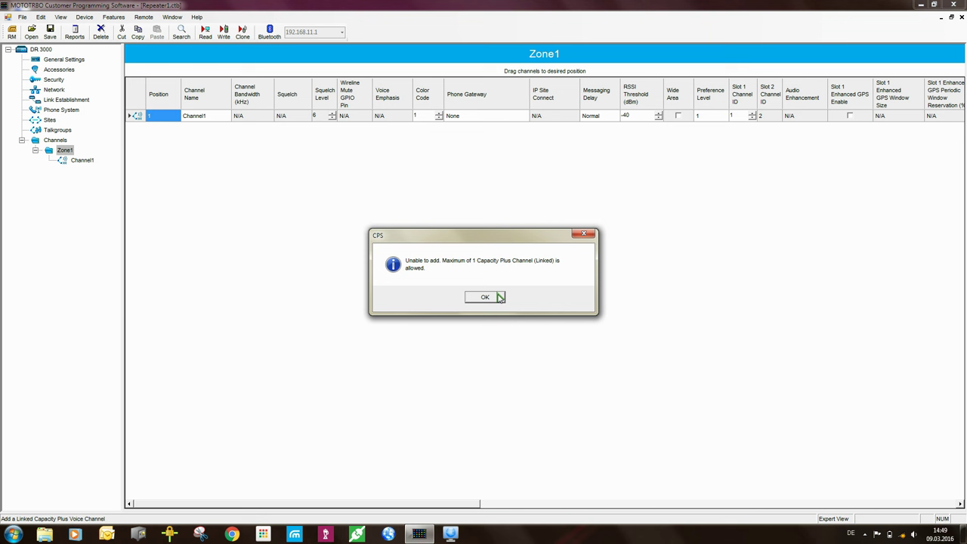
{"action": "left_click", "coordinate": [500, 297]}
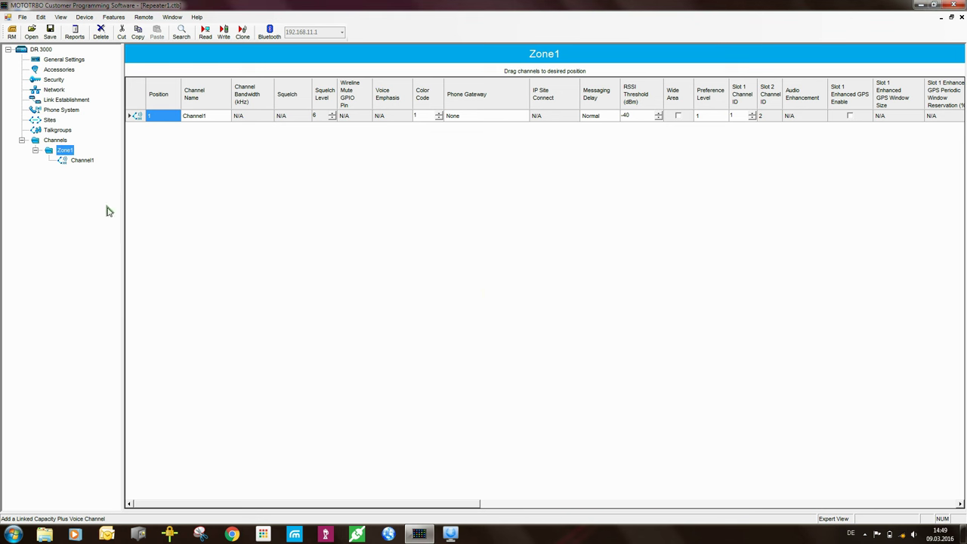
Step: Add an analog Channel2 to Zone1, delete it again, and select Channel1
{"action": "right_click", "coordinate": [64, 154]}
{"action": "mouse_move", "coordinate": [104, 159]}
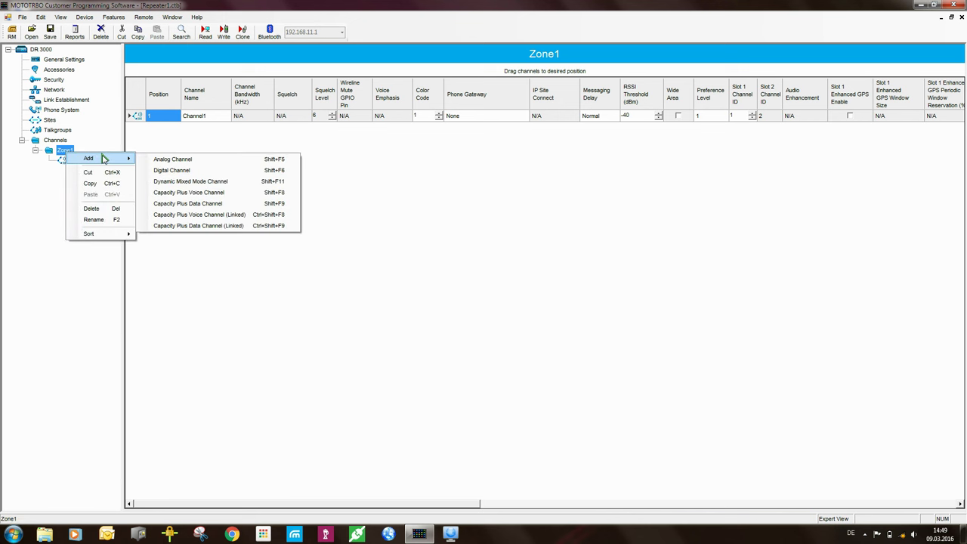
{"action": "left_click", "coordinate": [171, 160]}
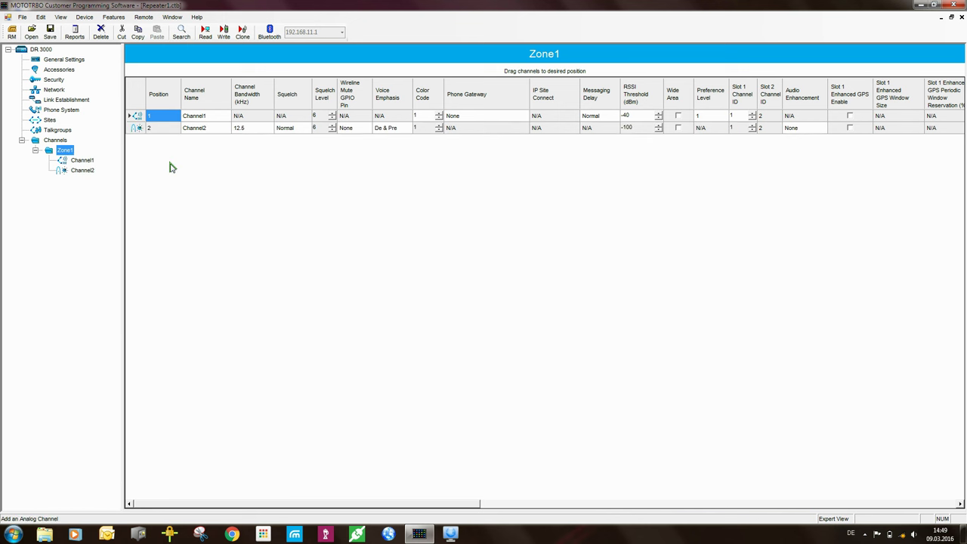
{"action": "left_click", "coordinate": [83, 171]}
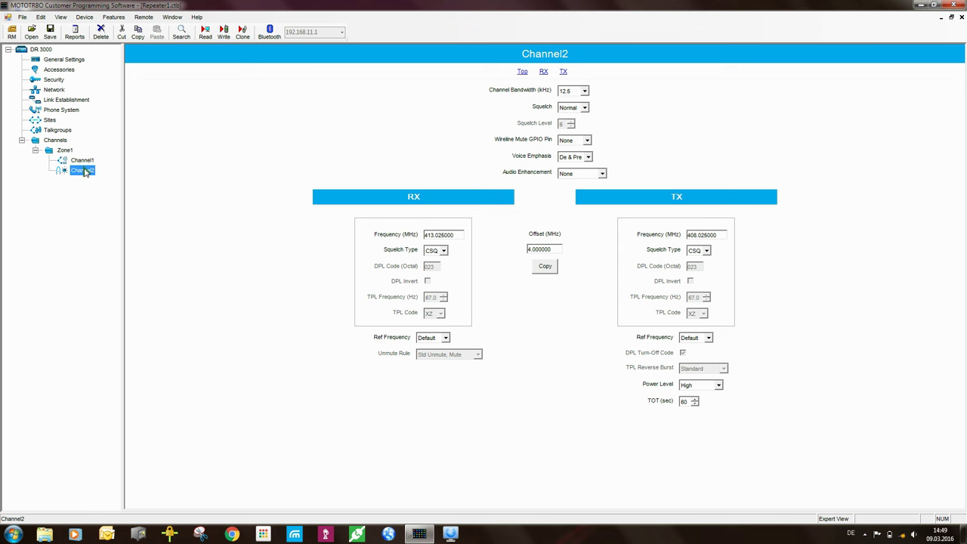
{"action": "key", "text": "Delete"}
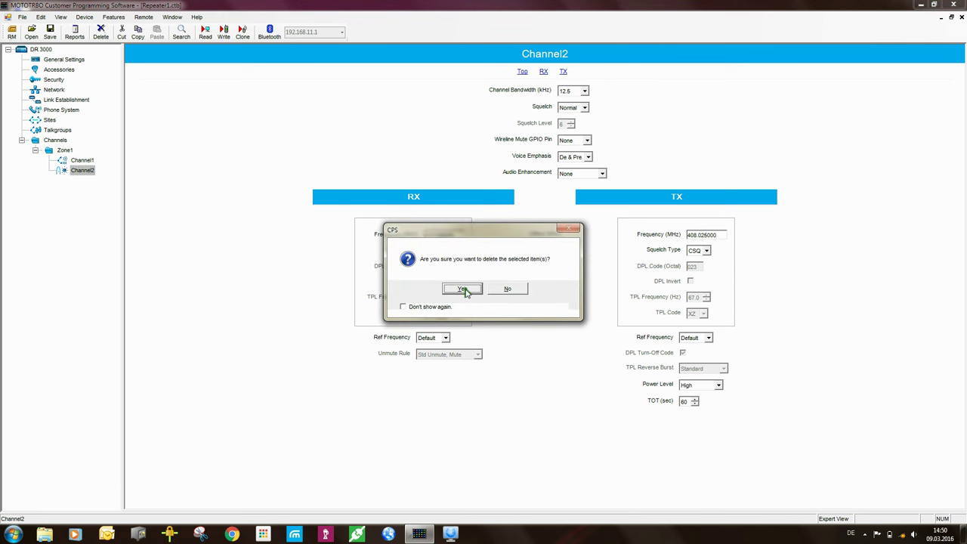
{"action": "left_click", "coordinate": [463, 291]}
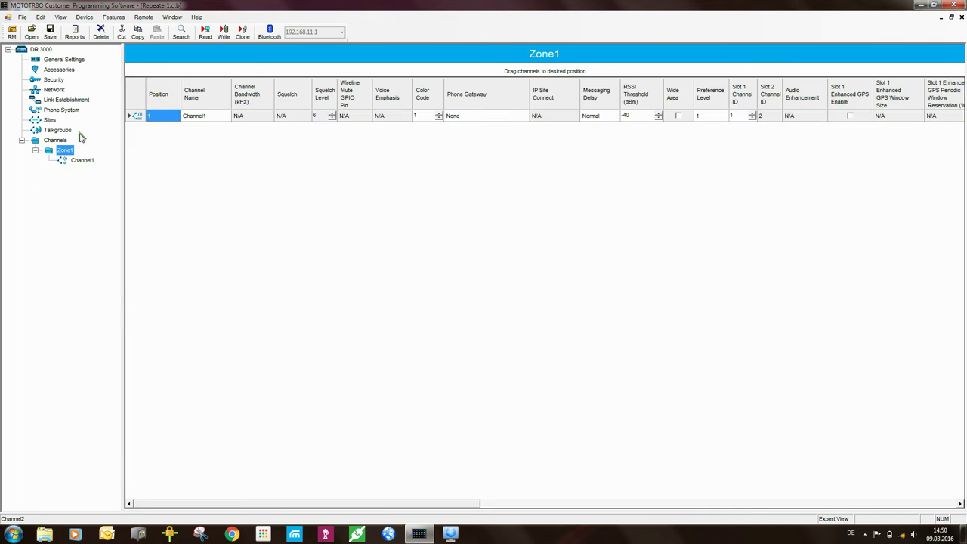
{"action": "left_click", "coordinate": [83, 161]}
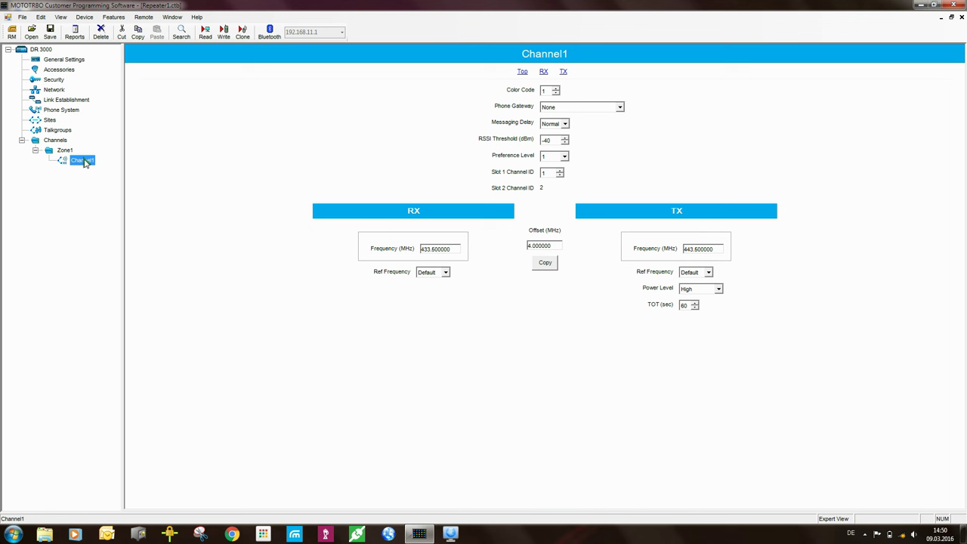
{"action": "left_click", "coordinate": [545, 92]}
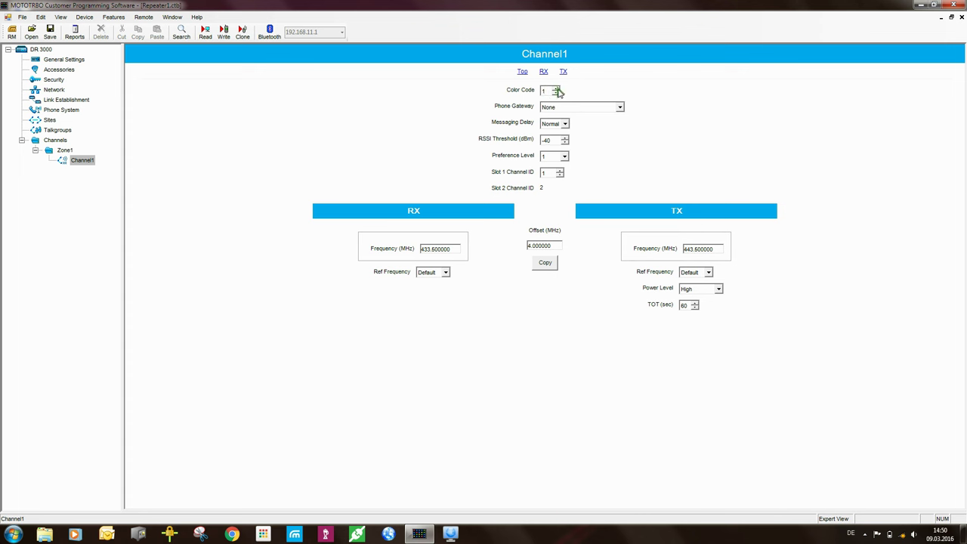
{"action": "left_click", "coordinate": [556, 92]}
{"action": "left_click", "coordinate": [556, 93]}
{"action": "left_click", "coordinate": [557, 89]}
{"action": "left_click", "coordinate": [557, 89]}
{"action": "left_click", "coordinate": [546, 90]}
{"action": "left_click", "coordinate": [547, 111]}
{"action": "left_click", "coordinate": [566, 123]}
{"action": "left_click", "coordinate": [566, 124]}
{"action": "left_click", "coordinate": [566, 124]}
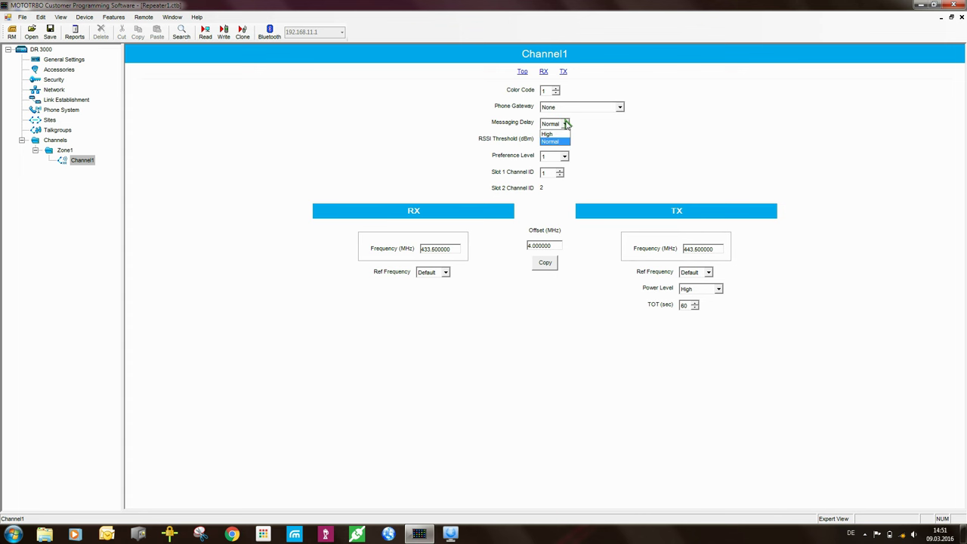
{"action": "left_click", "coordinate": [566, 124]}
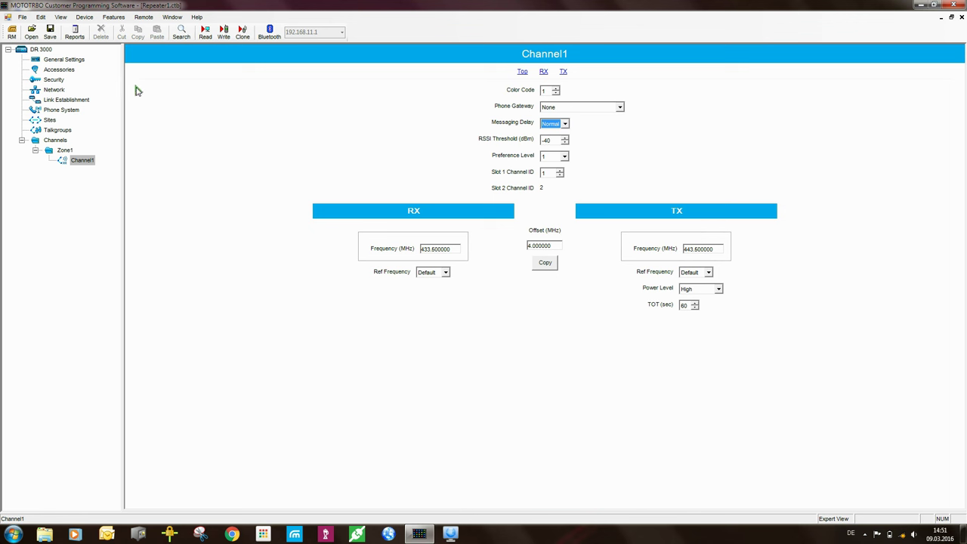
Step: Enter -100 dBm as Channel1's RSSI Threshold, correcting a mistyped -110
{"action": "left_click", "coordinate": [557, 142]}
{"action": "key", "text": "BackSpace"}
{"action": "key", "text": "BackSpace"}
{"action": "key", "text": "BackSpace"}
{"action": "type", "text": "-110"}
{"action": "key", "text": "BackSpace"}
{"action": "key", "text": "BackSpace"}
{"action": "type", "text": "00"}
{"action": "left_click", "coordinate": [635, 170]}
{"action": "left_click", "coordinate": [564, 156]}
{"action": "left_click_drag", "start_coordinate": [567, 186], "coordinate": [566, 160]}
{"action": "left_click", "coordinate": [568, 156]}
{"action": "left_click", "coordinate": [550, 174]}
{"action": "left_click", "coordinate": [541, 188]}
{"action": "left_click", "coordinate": [541, 189]}
{"action": "left_click", "coordinate": [496, 173]}
{"action": "left_click", "coordinate": [549, 174]}
Step: Check Channel1's RX and TX frequencies and keep TX Power Level at High
{"action": "left_click", "coordinate": [456, 248]}
{"action": "left_click", "coordinate": [714, 248]}
{"action": "left_click", "coordinate": [719, 291]}
{"action": "left_click", "coordinate": [720, 291]}
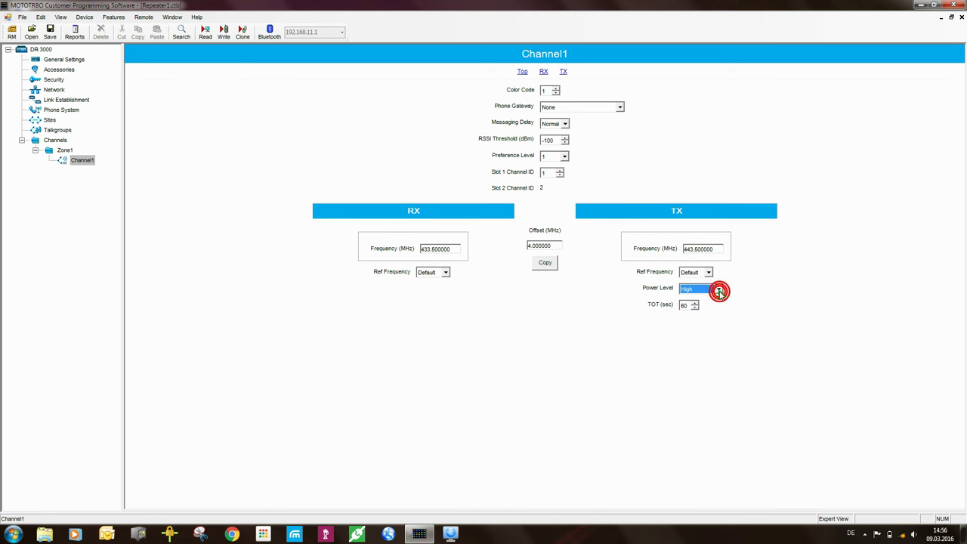
{"action": "left_click", "coordinate": [68, 60]}
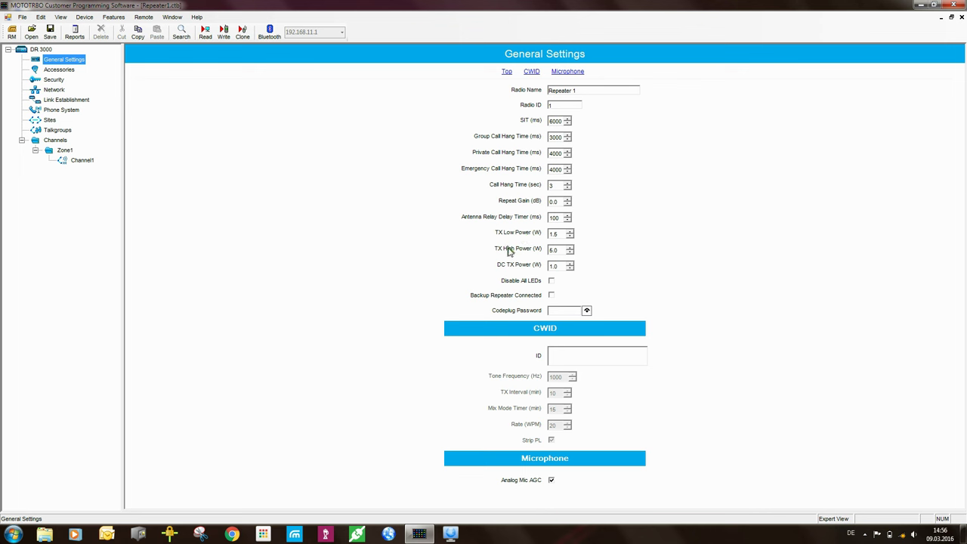
{"action": "left_click", "coordinate": [557, 251]}
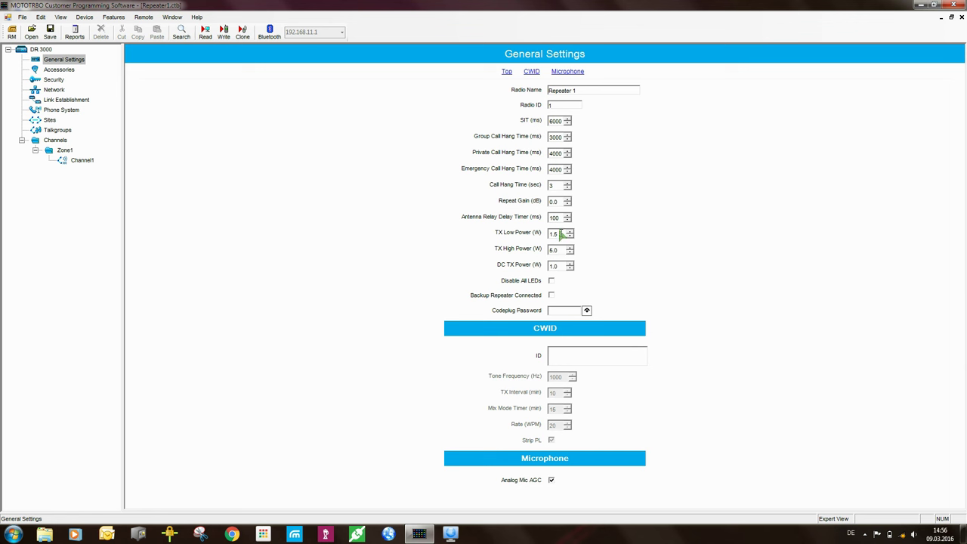
{"action": "left_click", "coordinate": [562, 235]}
{"action": "left_click", "coordinate": [556, 267]}
{"action": "left_click", "coordinate": [557, 268]}
{"action": "left_click", "coordinate": [83, 161]}
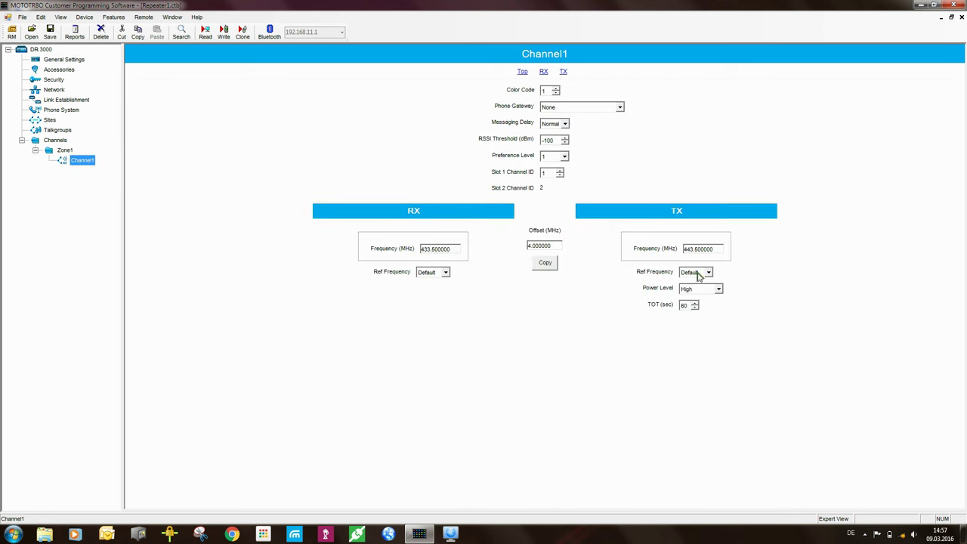
{"action": "double_click", "coordinate": [688, 305]}
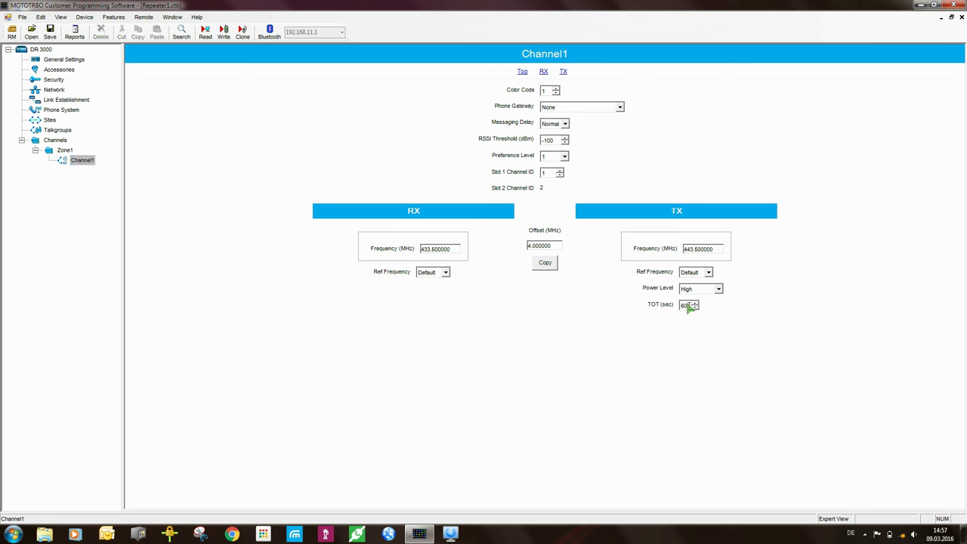